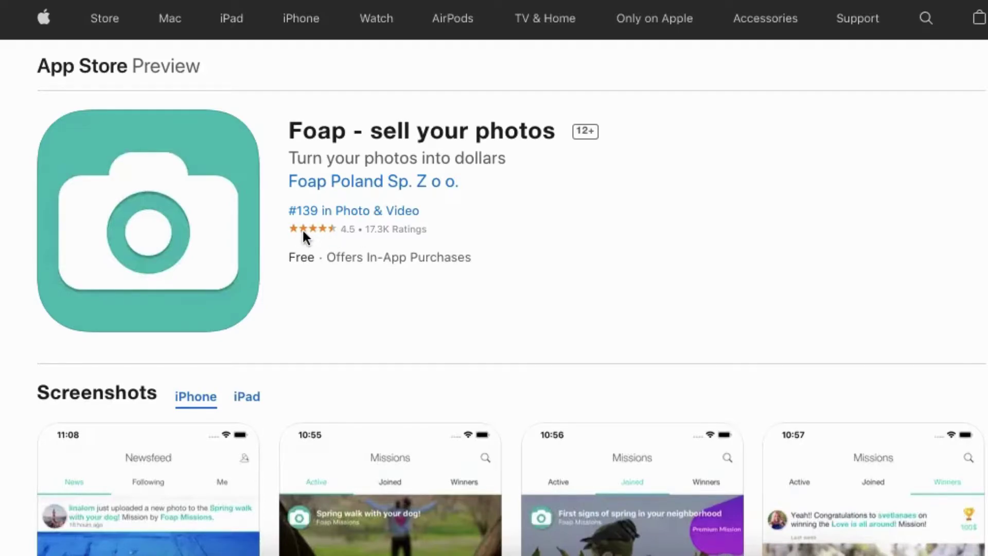
scroll(767, 390, "down", 5)
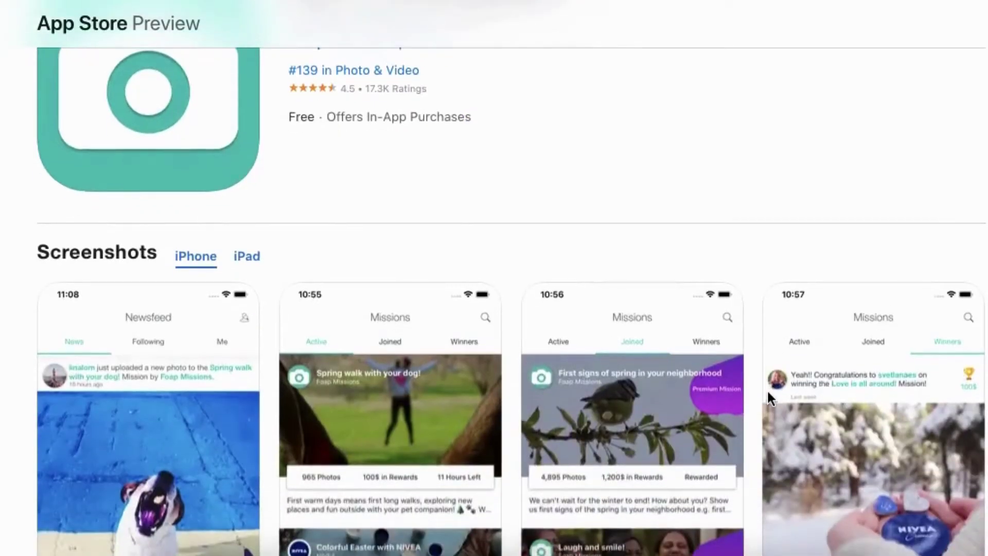
scroll(501, 361, "down", 2)
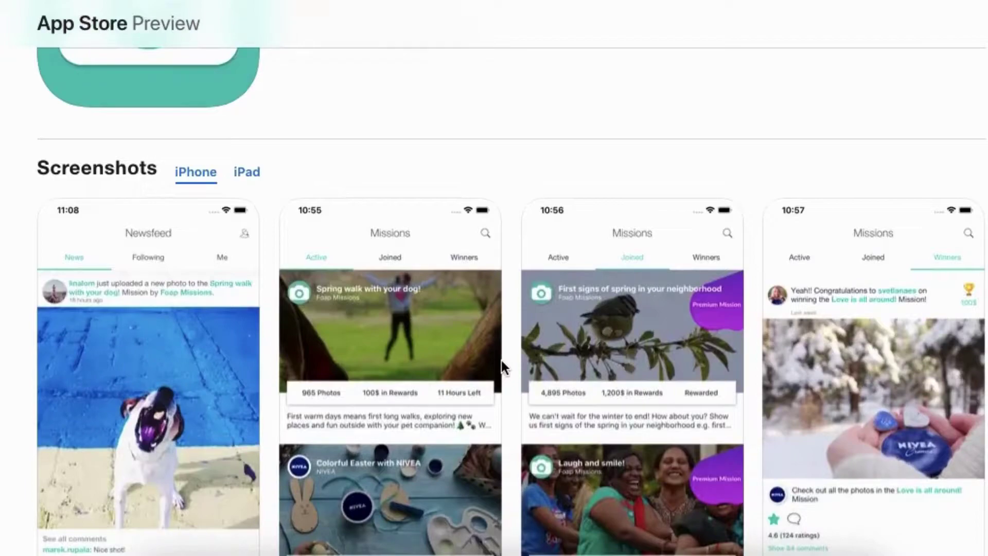
scroll(196, 366, "down", 1)
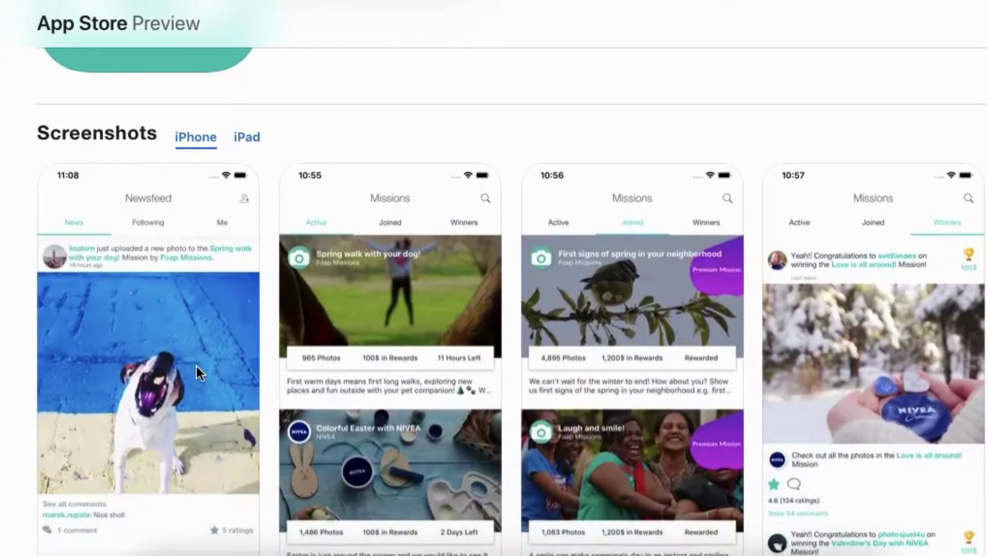
scroll(196, 366, "down", 1)
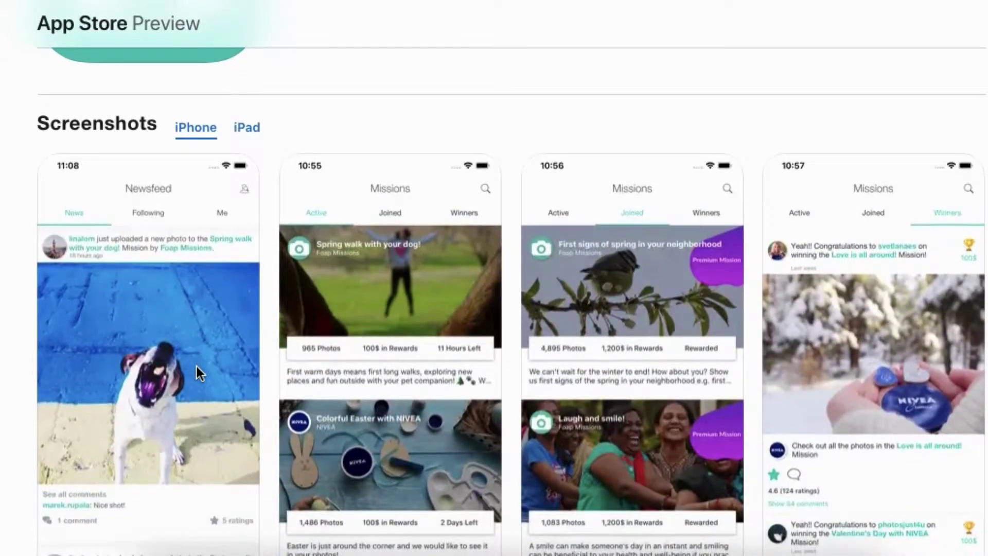
scroll(560, 309, "up", 1)
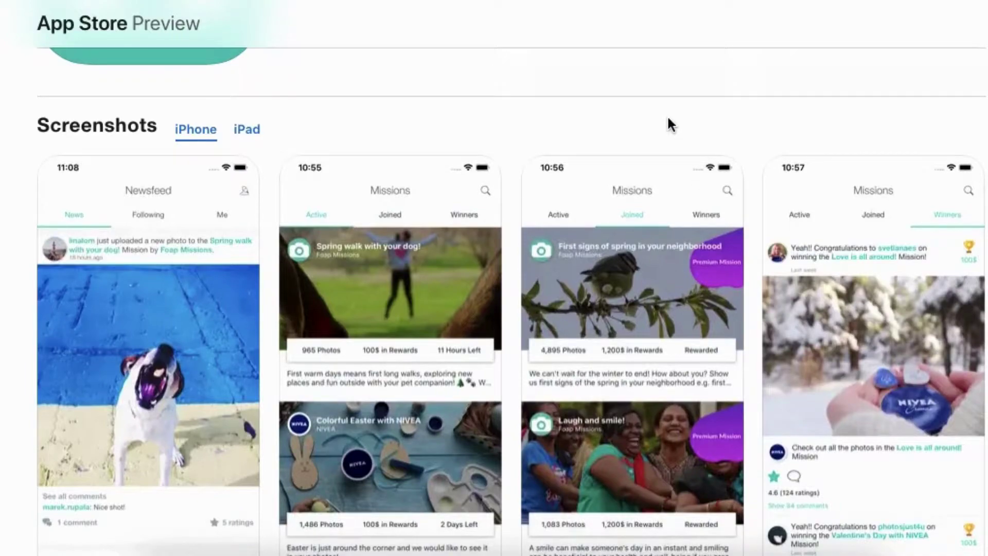
scroll(728, 226, "down", 3)
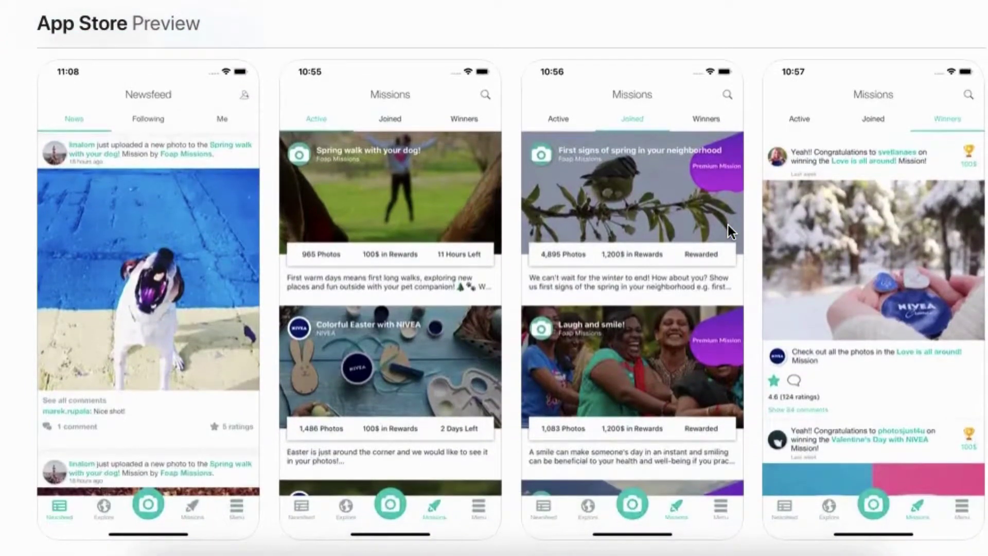
scroll(728, 225, "up", 1)
scroll(728, 225, "down", 2)
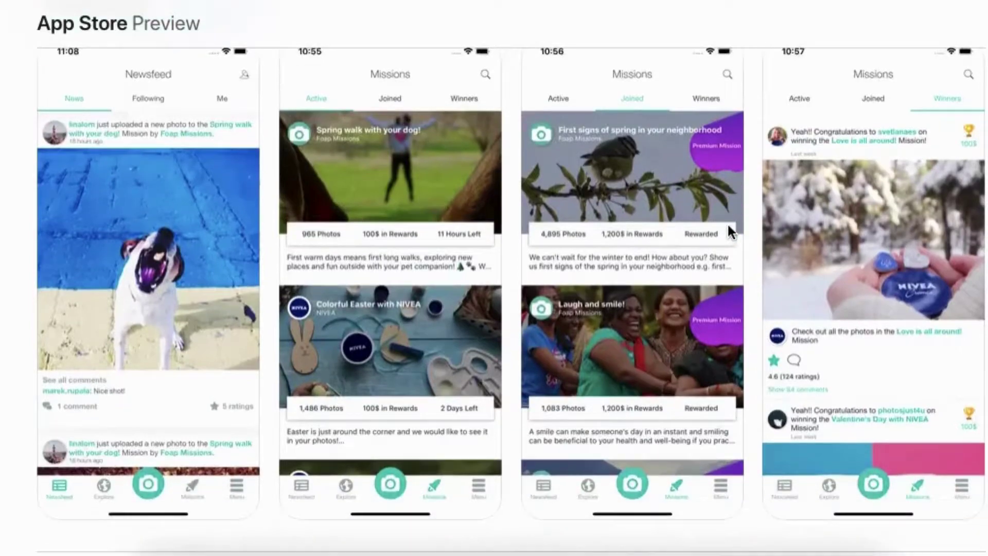
scroll(727, 222, "down", 1)
scroll(728, 225, "down", 2)
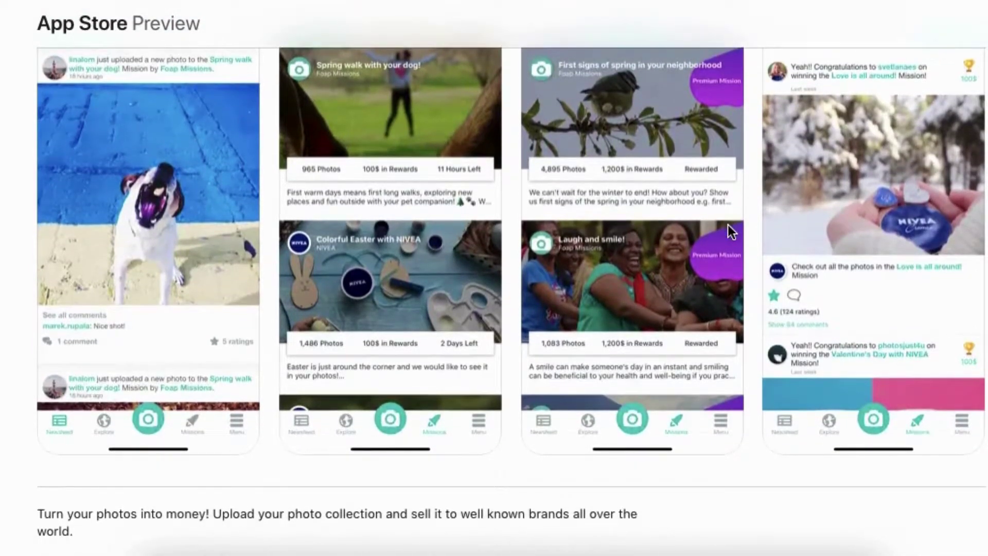
scroll(728, 225, "down", 3)
scroll(727, 224, "down", 1)
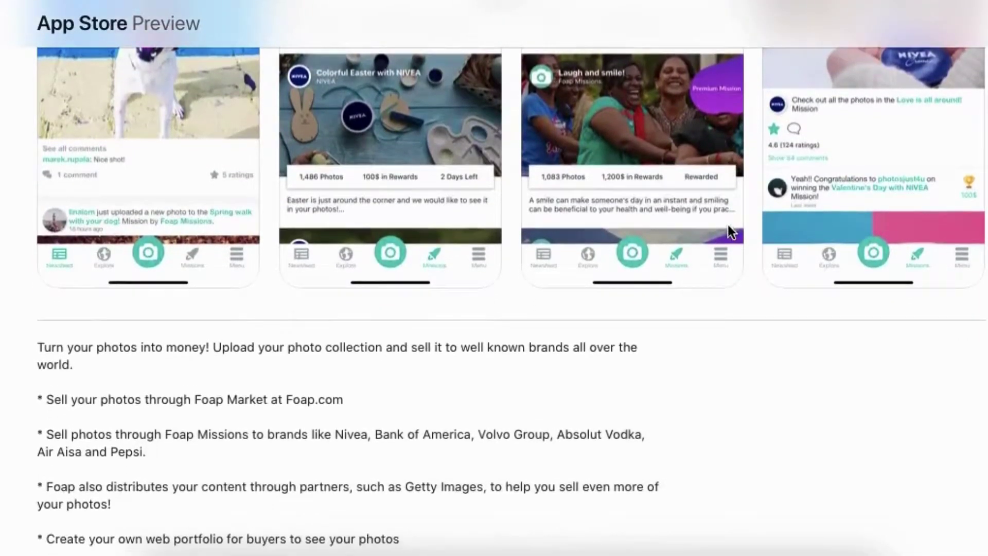
scroll(727, 222, "down", 1)
scroll(728, 224, "down", 3)
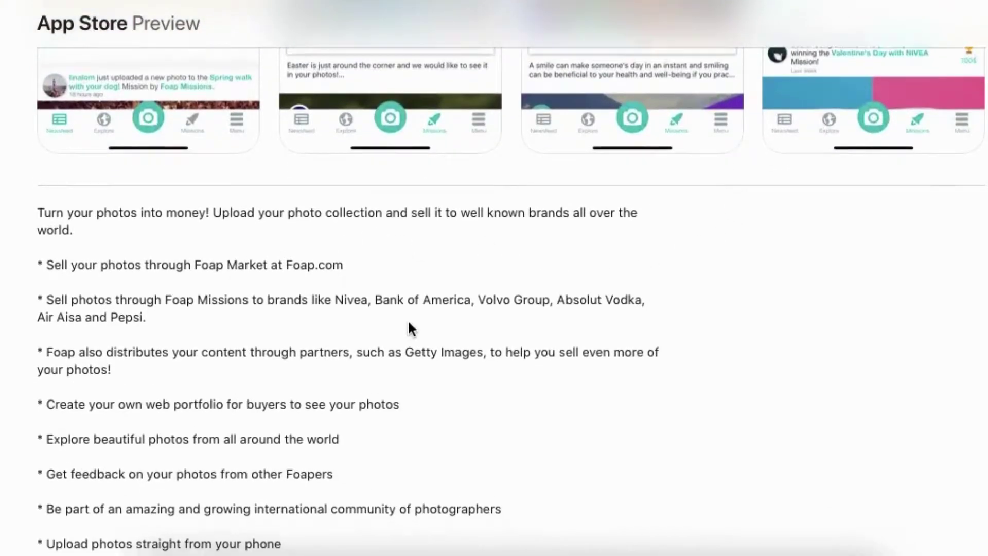
scroll(408, 322, "down", 2)
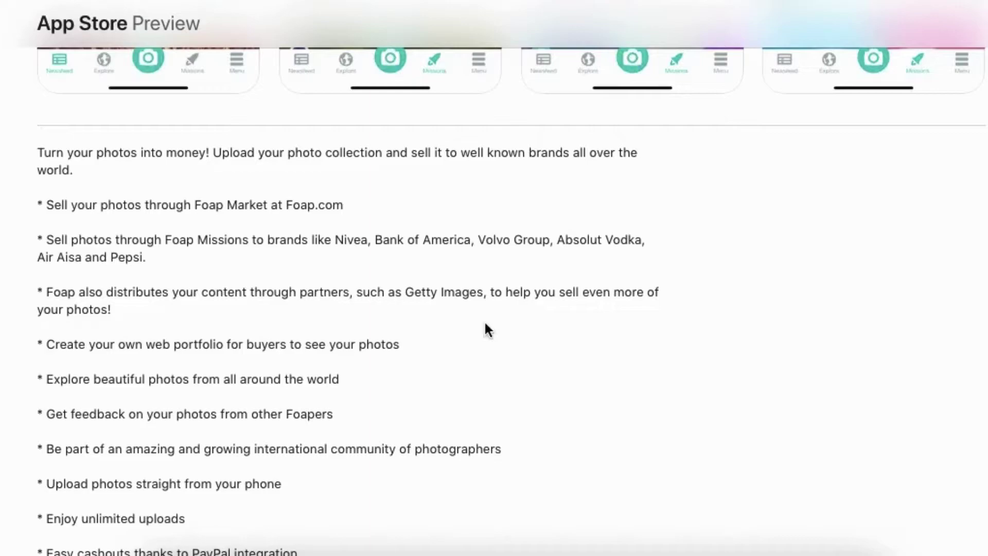
scroll(538, 337, "down", 1)
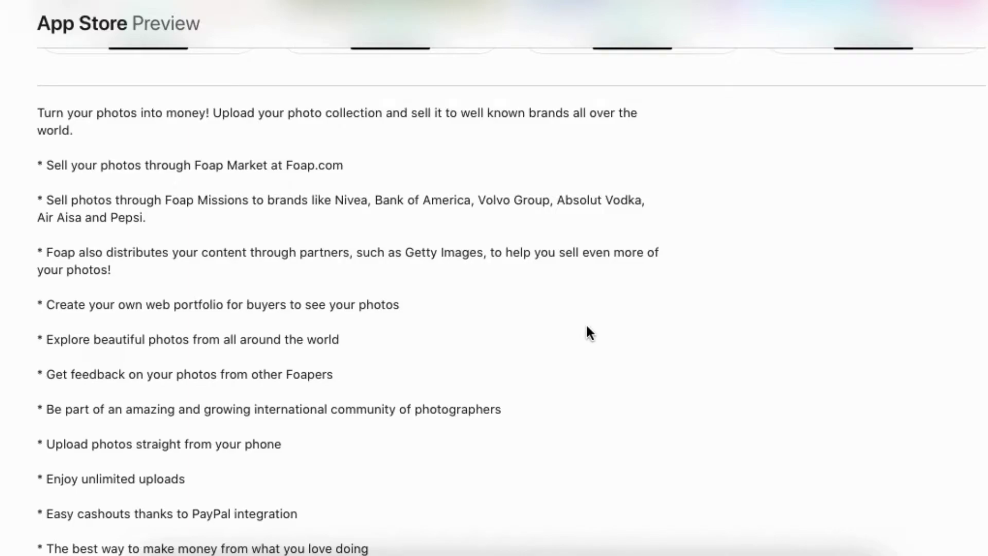
scroll(585, 325, "down", 2)
scroll(586, 325, "down", 3)
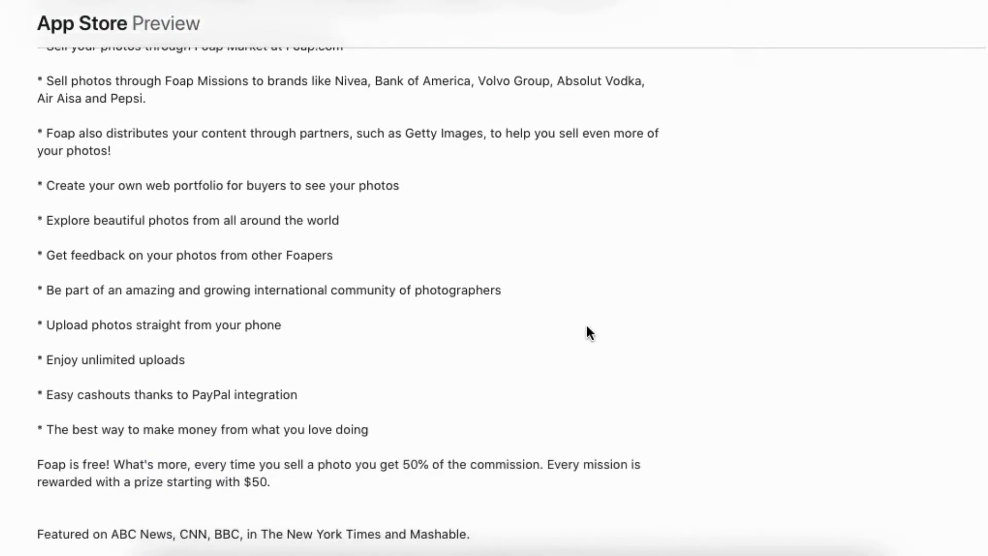
scroll(587, 326, "down", 1)
scroll(586, 324, "down", 2)
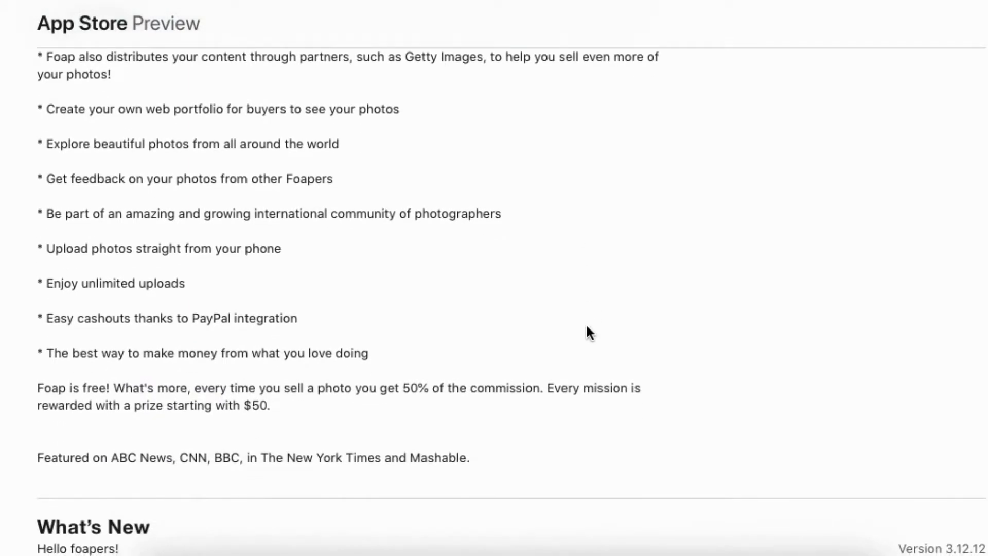
scroll(586, 323, "down", 1)
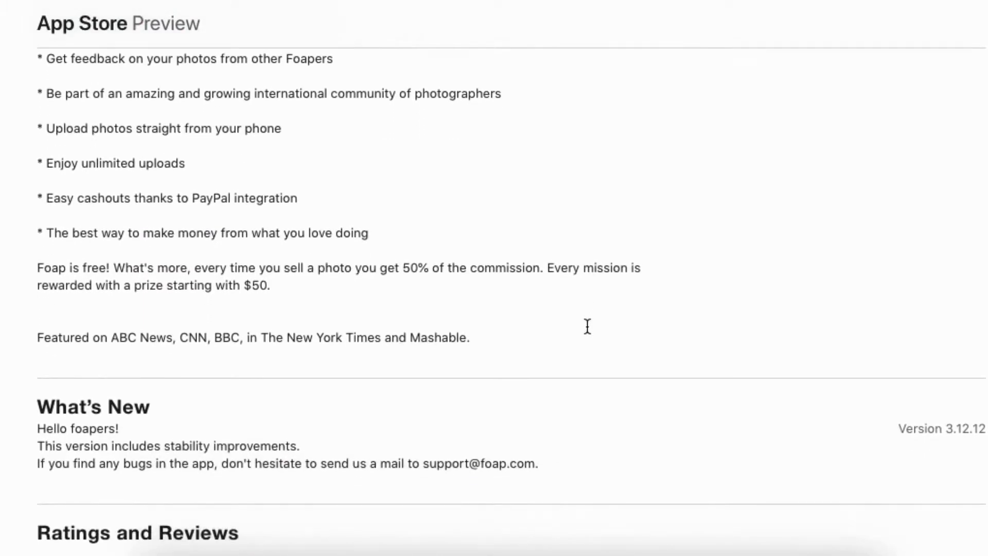
scroll(587, 326, "up", 1)
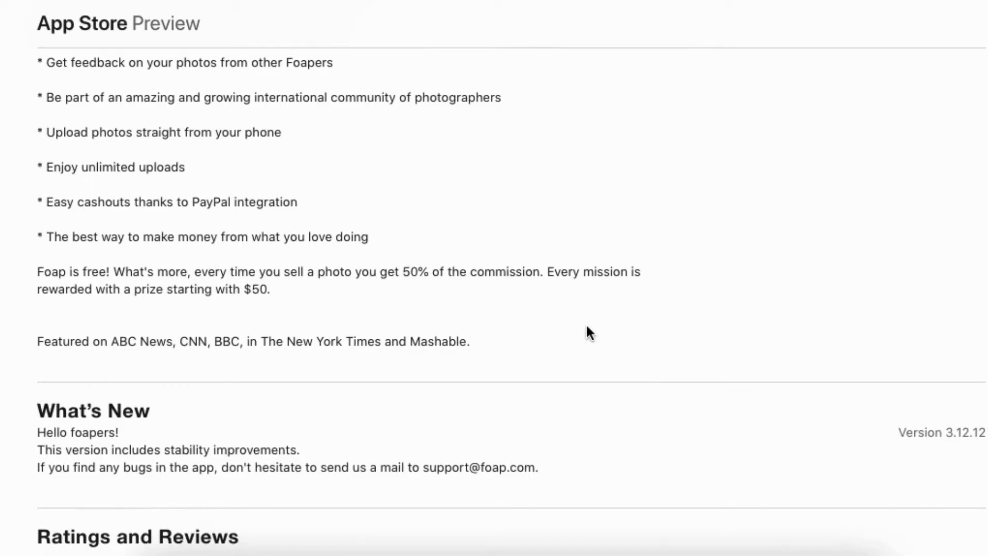
scroll(586, 326, "down", 2)
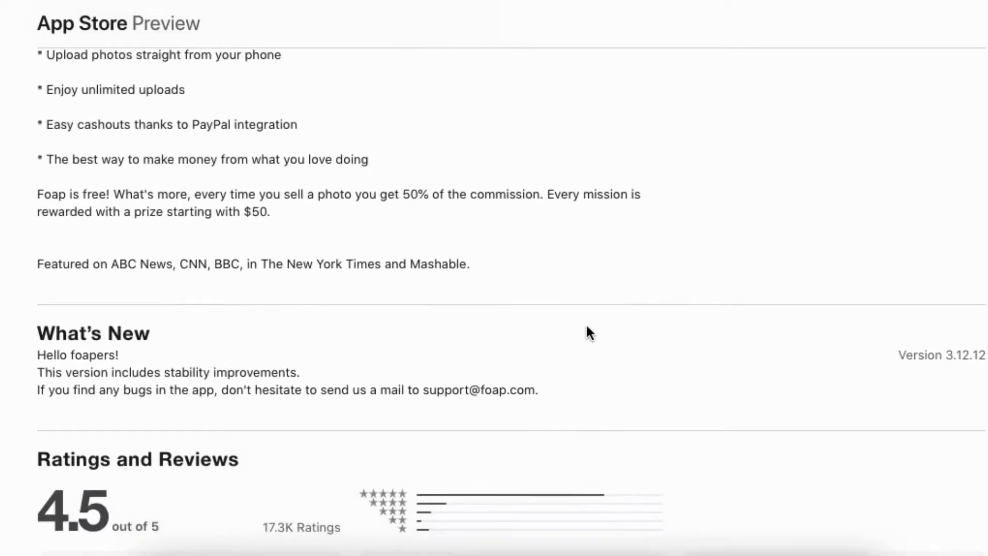
scroll(530, 311, "down", 1)
scroll(530, 310, "down", 1)
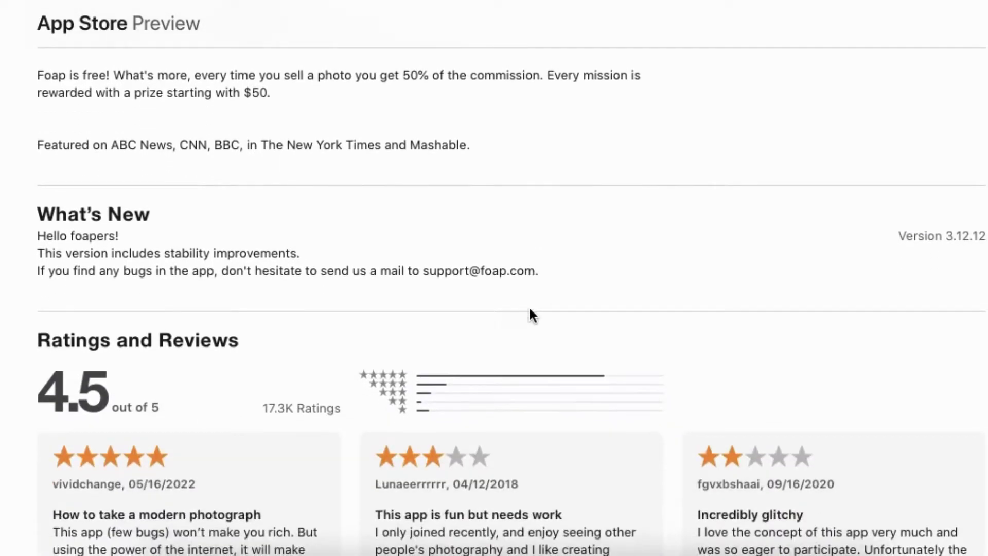
scroll(530, 311, "down", 1)
scroll(528, 308, "down", 1)
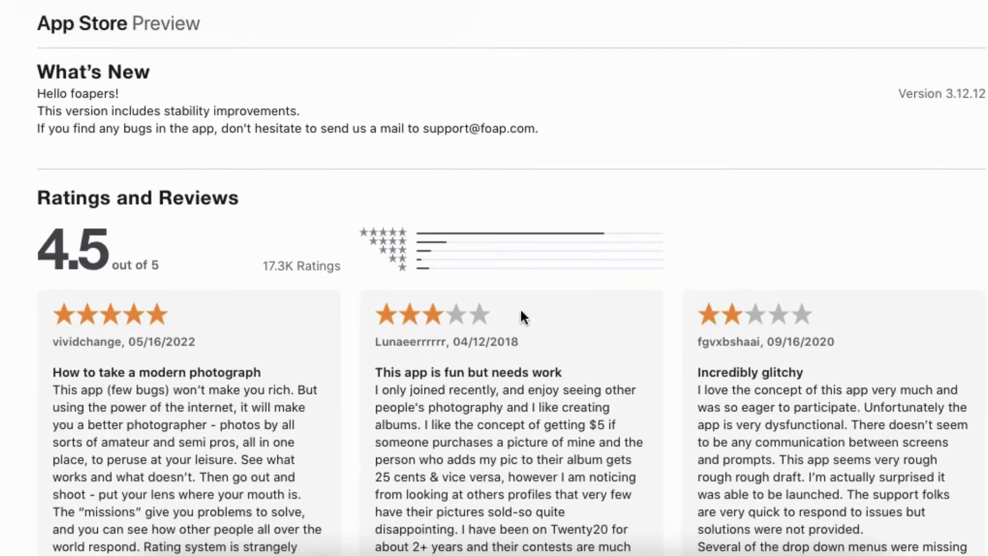
scroll(287, 370, "down", 1)
scroll(281, 370, "down", 1)
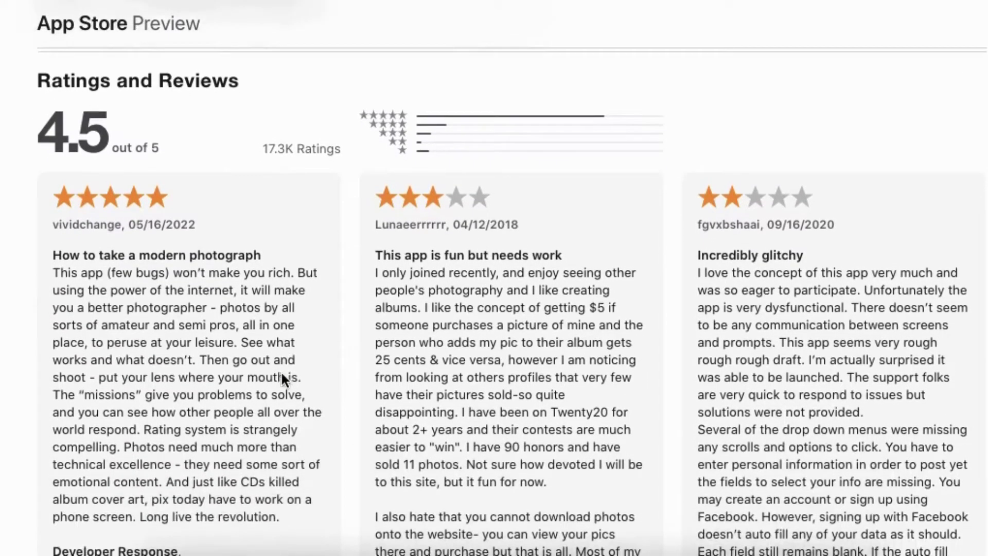
scroll(281, 374, "down", 1)
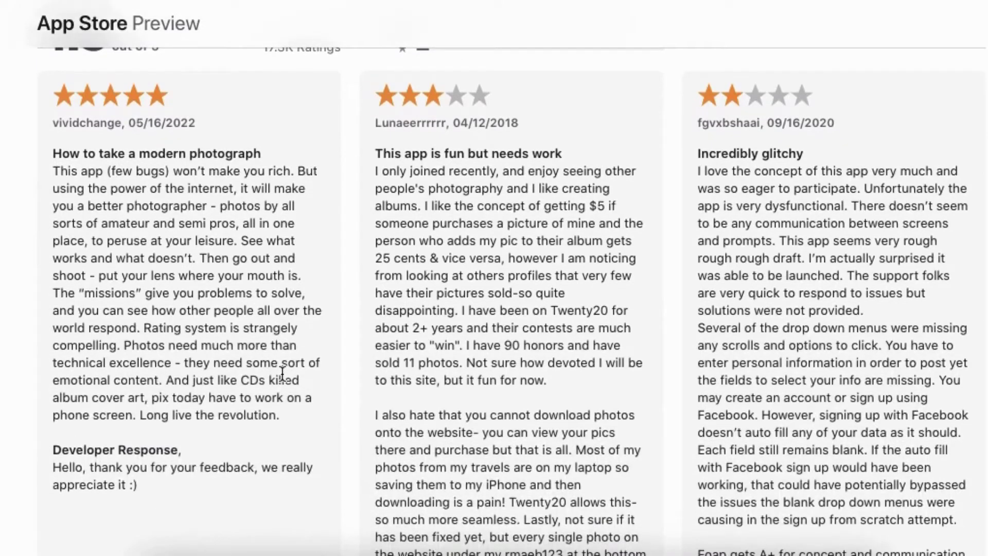
scroll(283, 374, "down", 1)
scroll(283, 374, "down", 1)
scroll(280, 370, "down", 1)
scroll(280, 371, "down", 1)
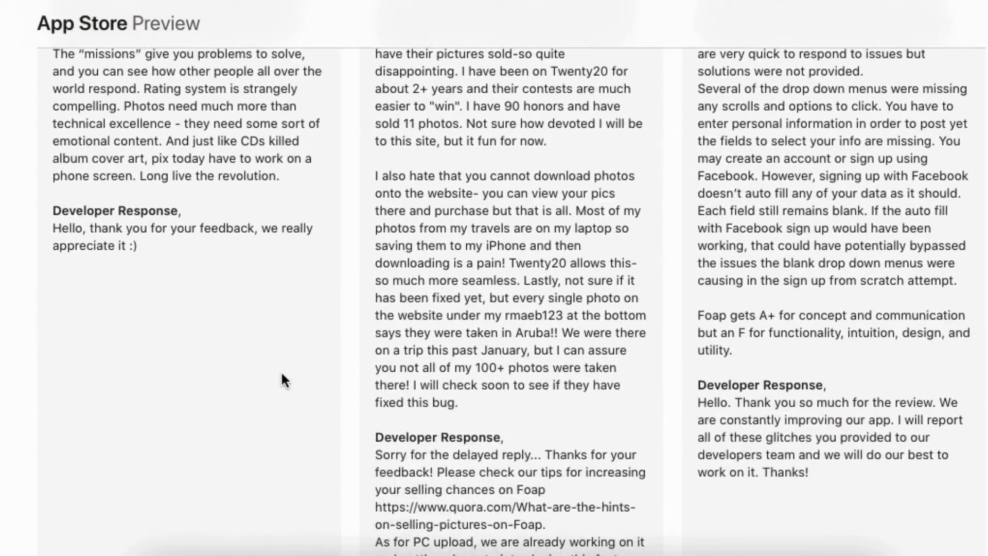
scroll(281, 370, "down", 2)
scroll(281, 369, "down", 2)
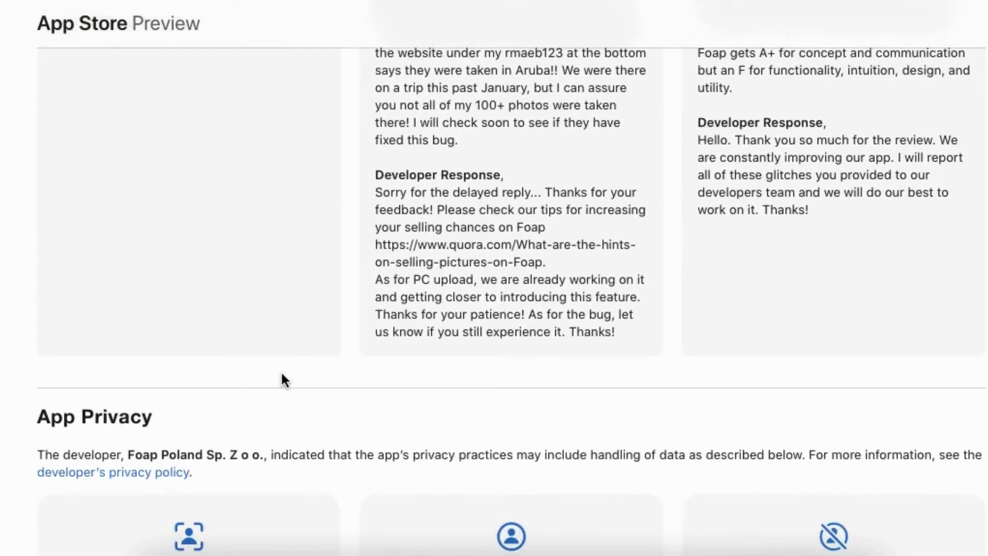
scroll(280, 370, "down", 2)
scroll(344, 383, "down", 2)
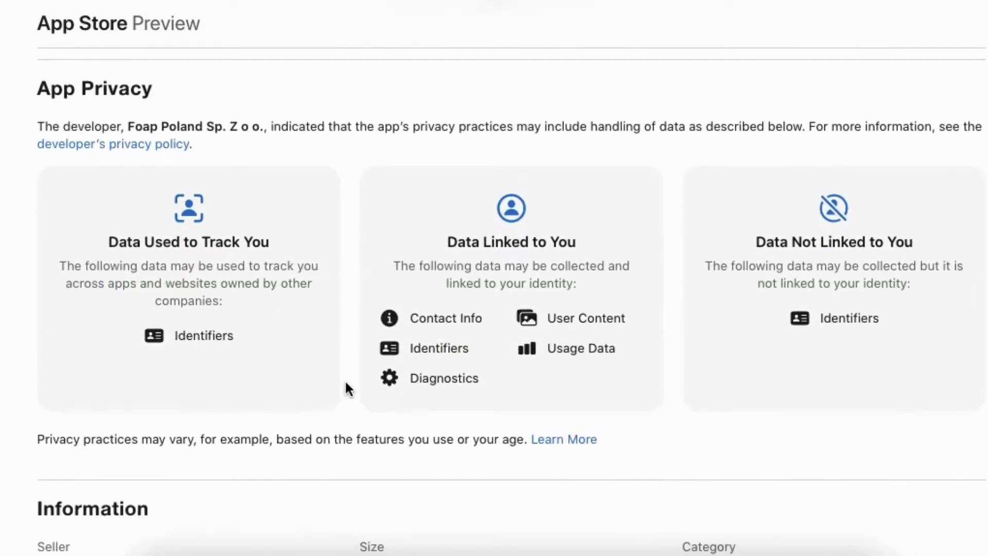
scroll(346, 383, "down", 1)
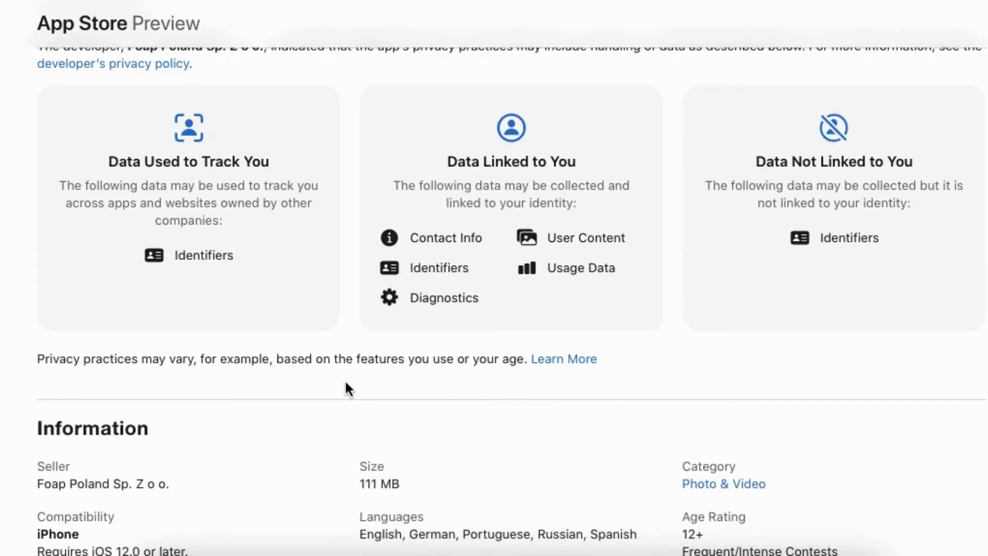
scroll(345, 382, "down", 1)
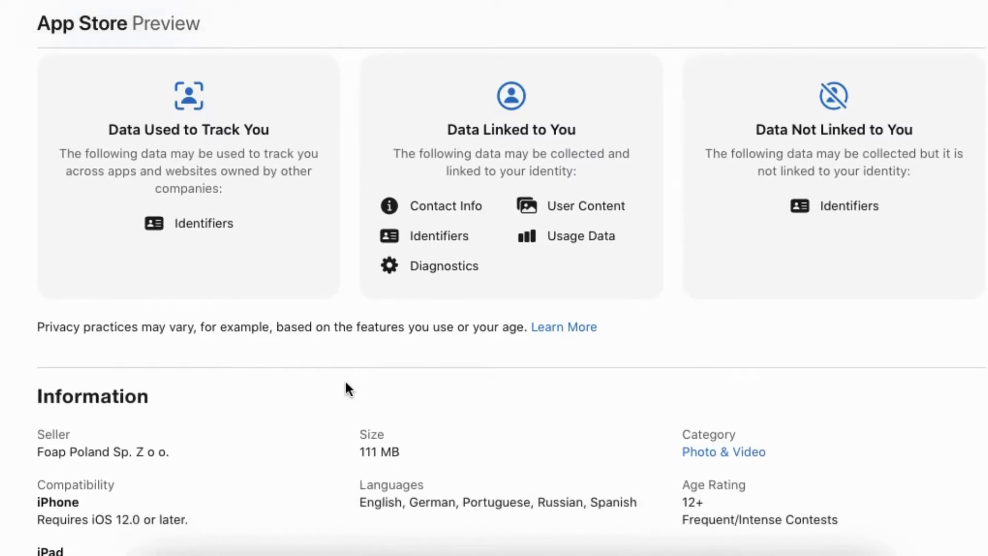
scroll(344, 383, "down", 1)
scroll(345, 383, "down", 1)
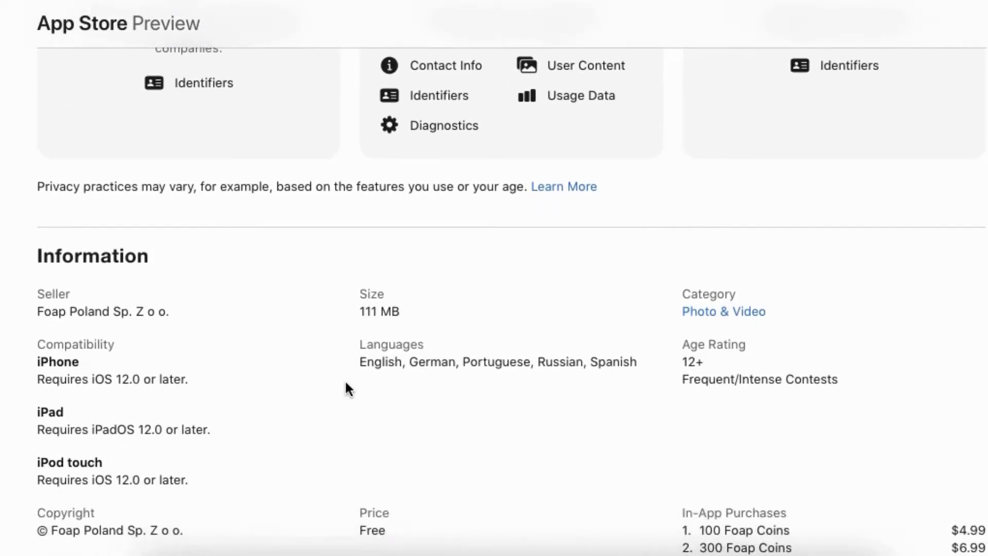
scroll(345, 386, "up", 1)
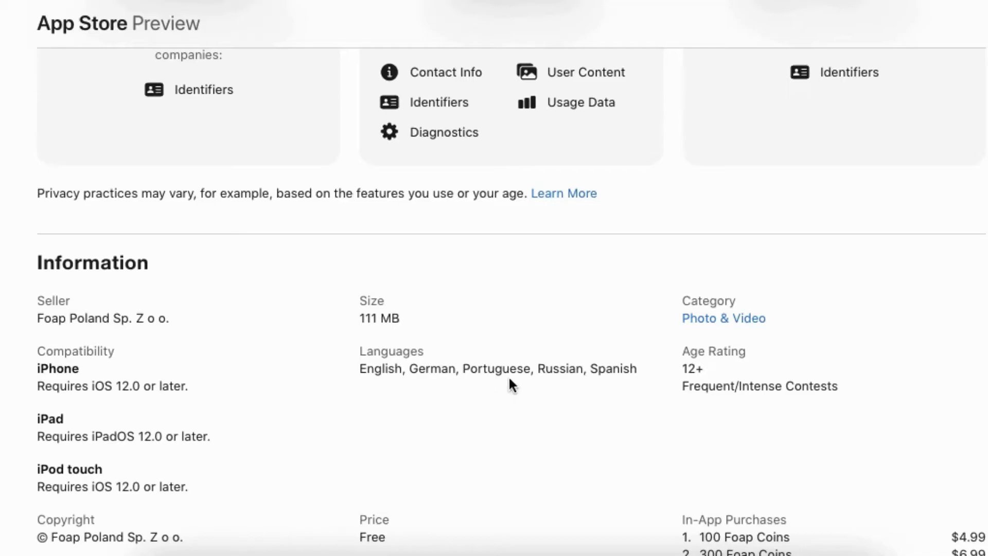
scroll(852, 341, "down", 3)
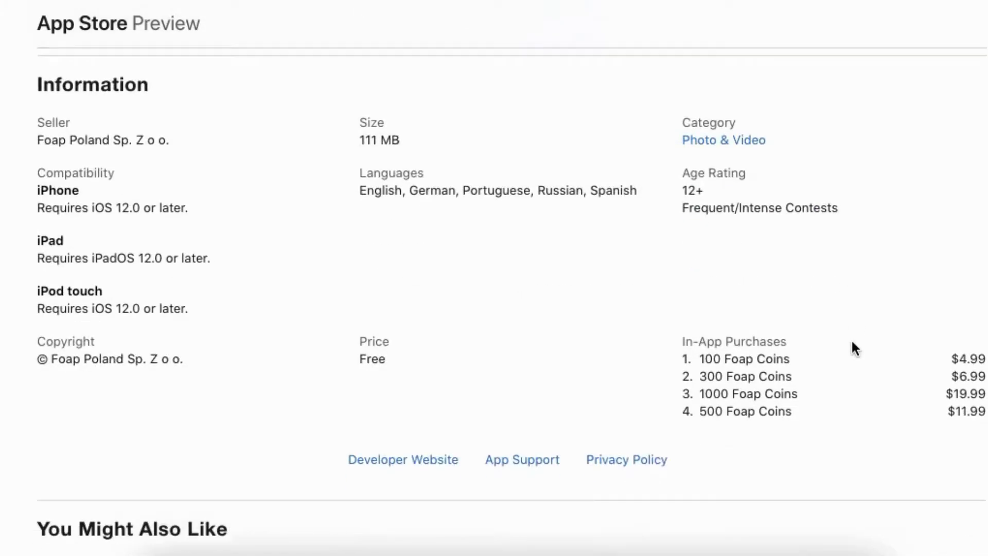
scroll(851, 341, "up", 1)
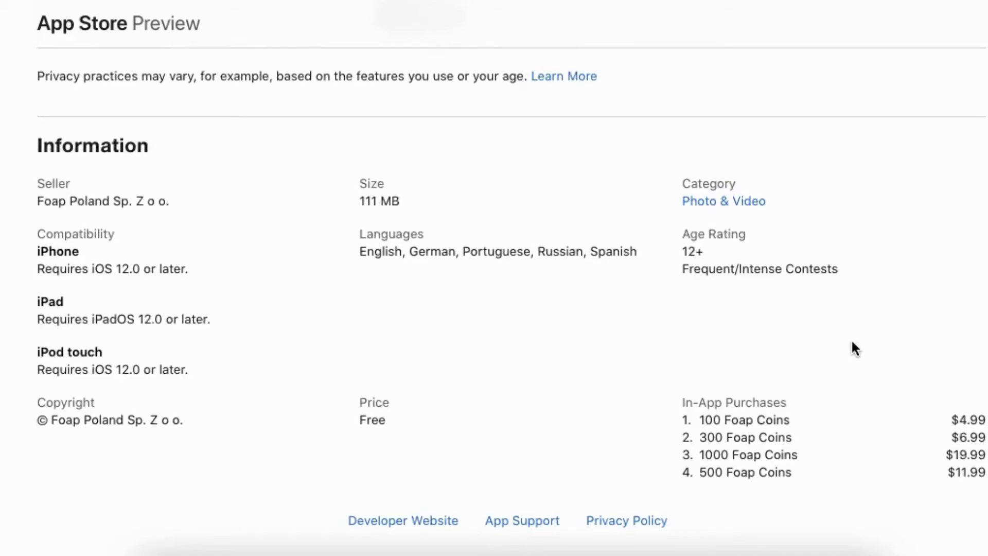
scroll(851, 341, "up", 1)
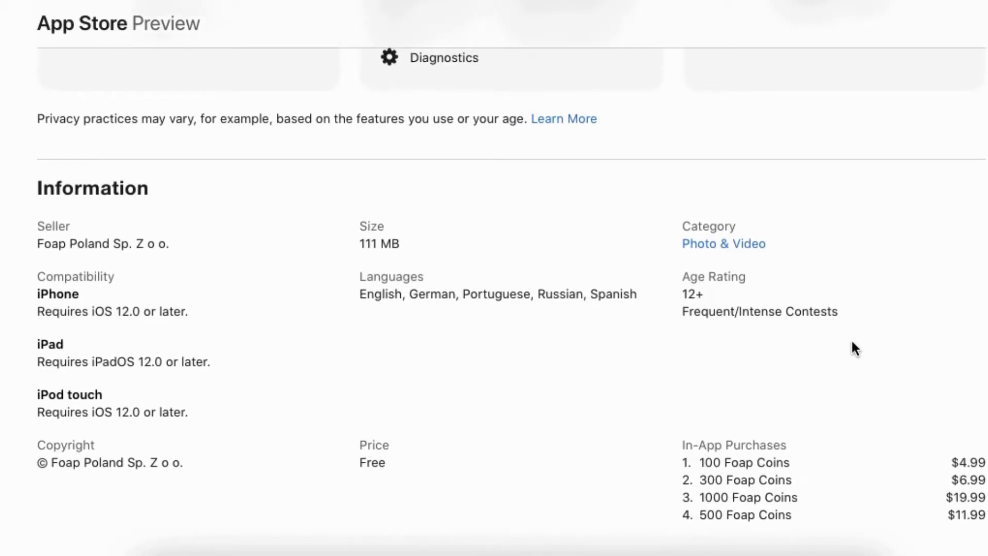
scroll(851, 341, "up", 1)
scroll(851, 341, "up", 2)
scroll(851, 341, "up", 2)
scroll(852, 341, "up", 1)
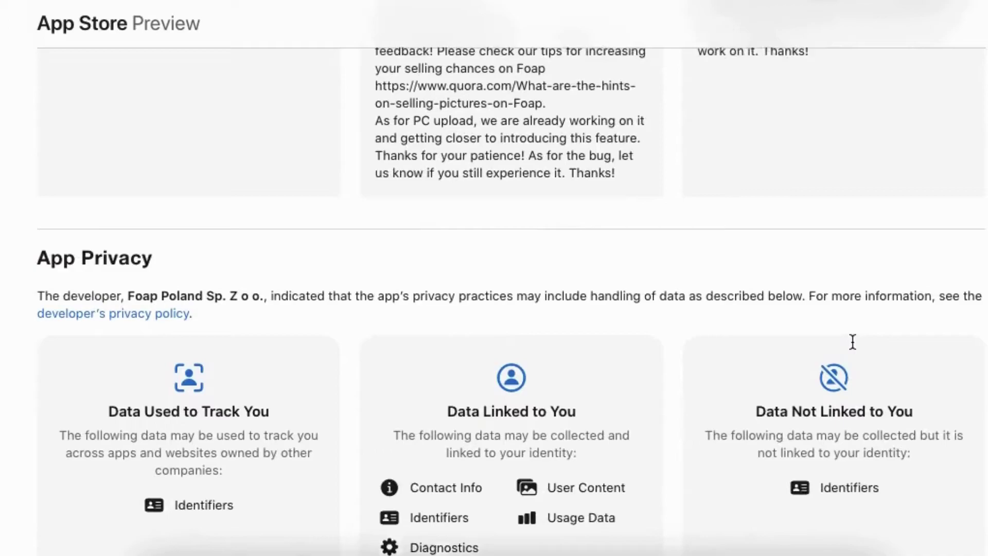
scroll(852, 341, "up", 1)
scroll(852, 341, "up", 2)
scroll(852, 348, "up", 2)
scroll(852, 347, "up", 1)
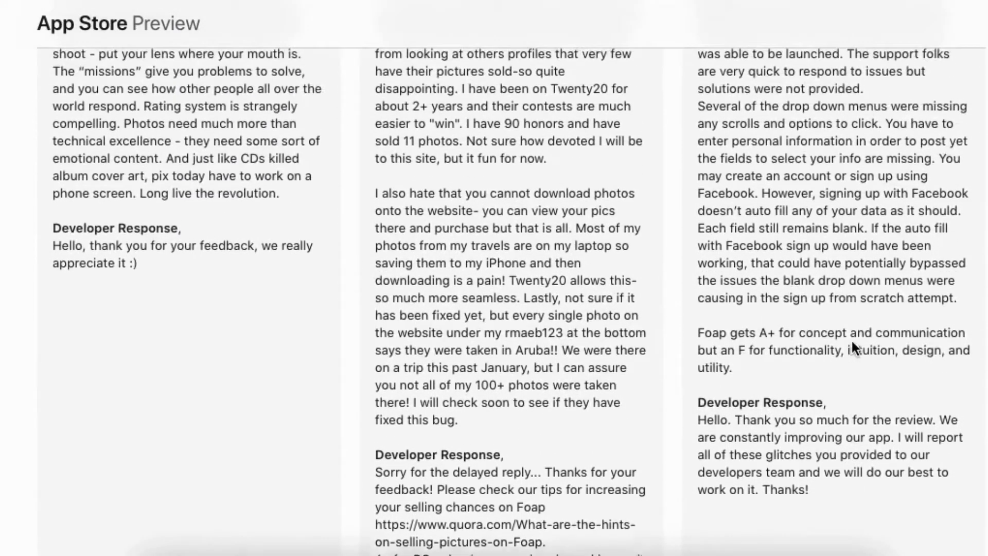
scroll(852, 347, "up", 1)
Select the word 'could' in a review, then return to the Foap header with its 4.5 rating
double_click(790, 305)
scroll(792, 299, "up", 3)
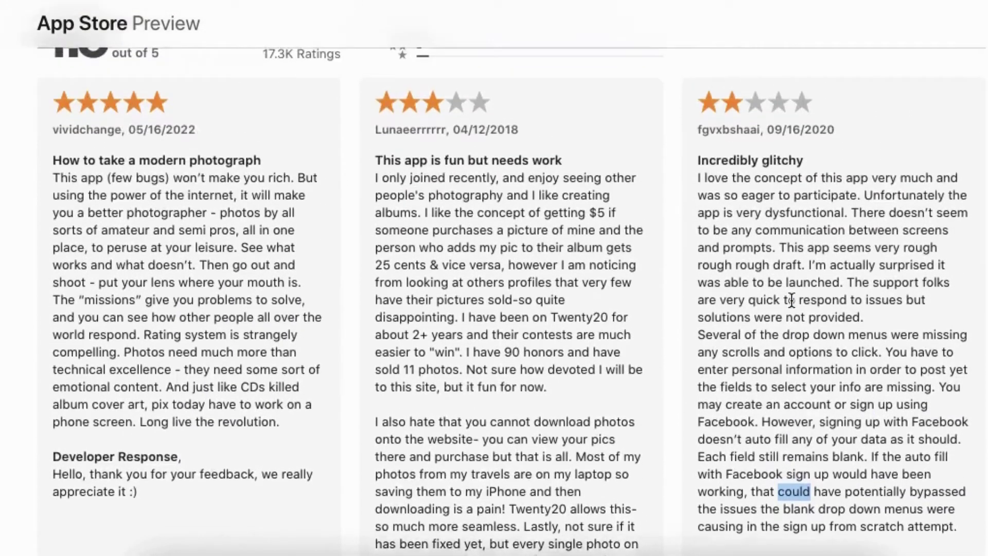
scroll(792, 299, "up", 3)
scroll(791, 300, "up", 1)
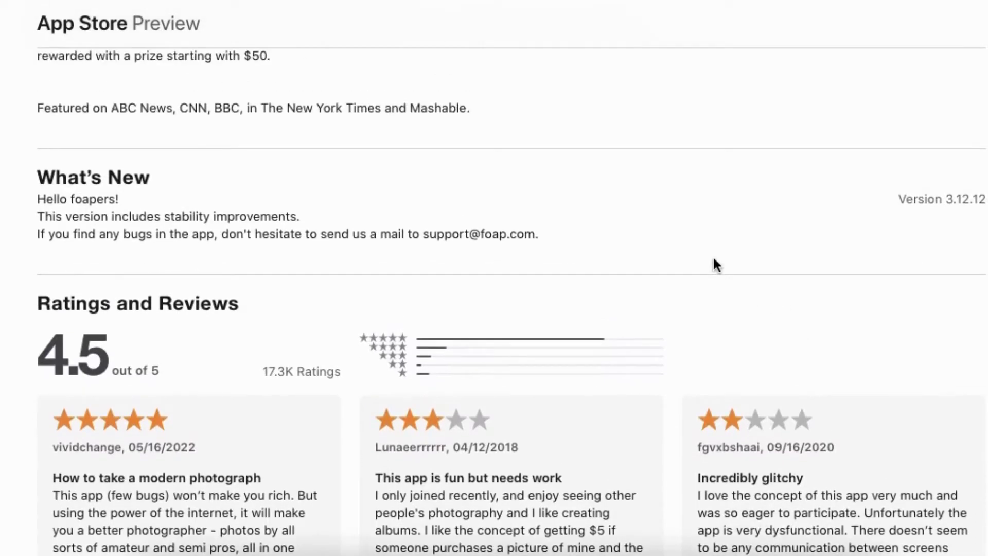
scroll(712, 263, "up", 1)
scroll(712, 263, "up", 2)
scroll(713, 263, "up", 1)
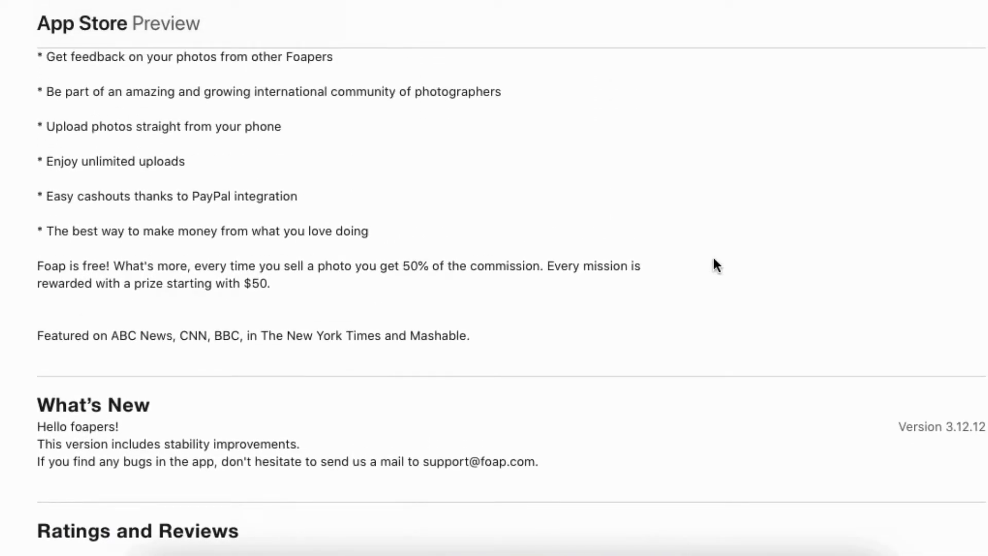
scroll(713, 263, "up", 2)
scroll(713, 259, "up", 3)
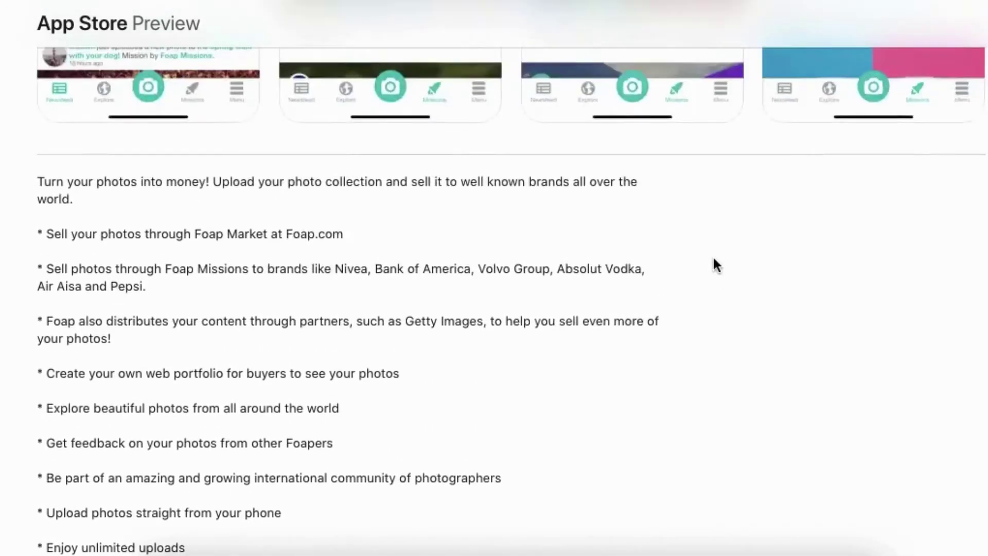
scroll(713, 259, "up", 2)
scroll(713, 259, "up", 2)
scroll(713, 257, "up", 1)
scroll(714, 257, "up", 1)
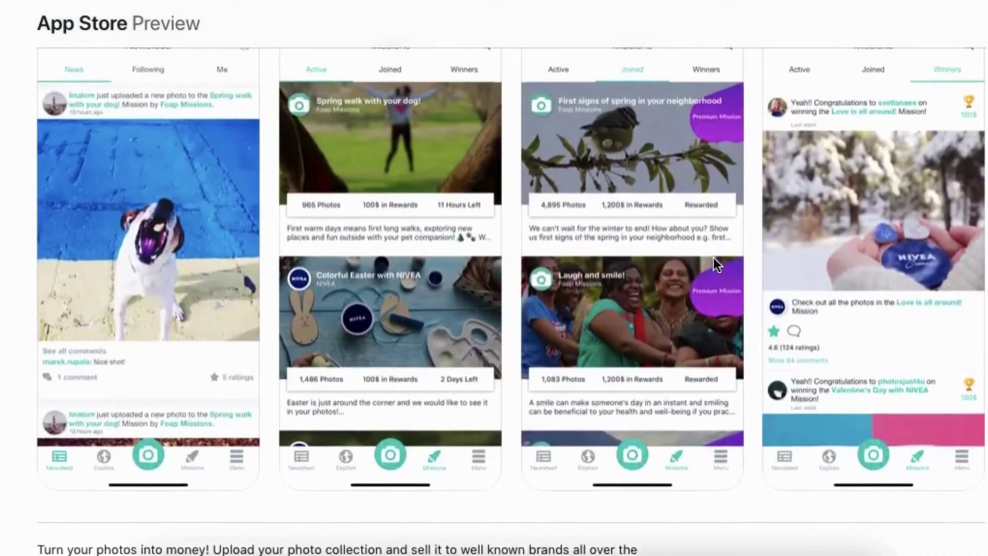
scroll(714, 258, "up", 1)
scroll(713, 258, "up", 1)
scroll(713, 257, "up", 2)
scroll(713, 258, "up", 2)
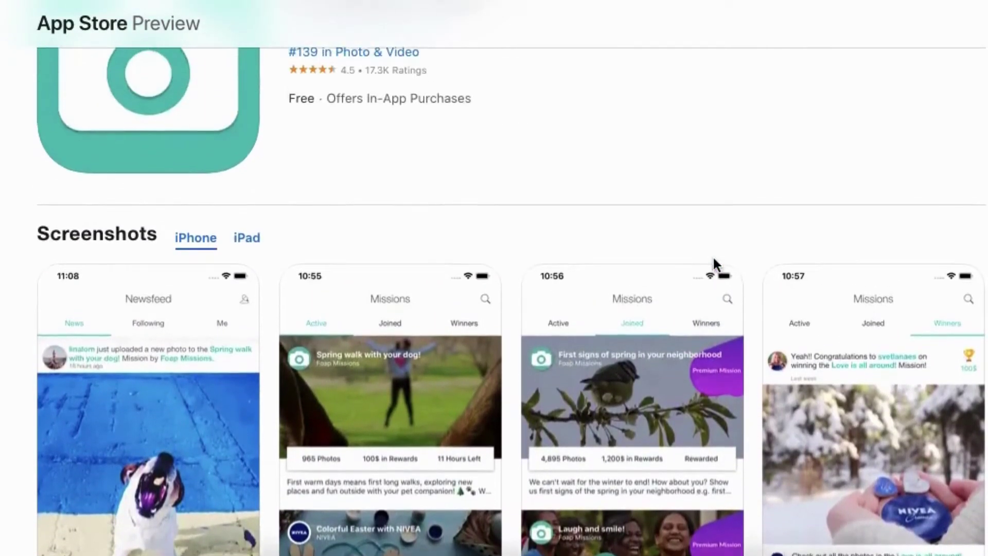
scroll(713, 257, "up", 1)
scroll(713, 264, "up", 1)
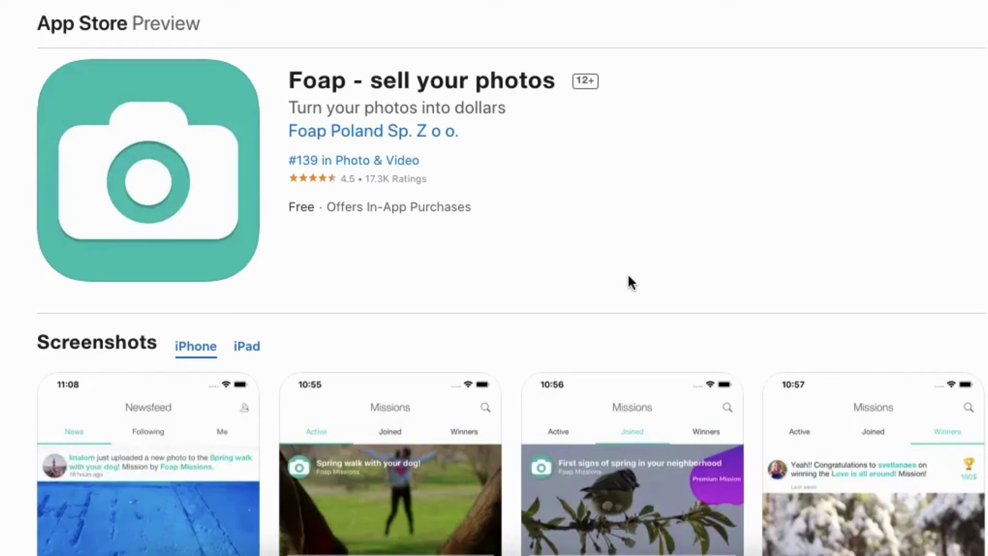
scroll(622, 297, "up", 1)
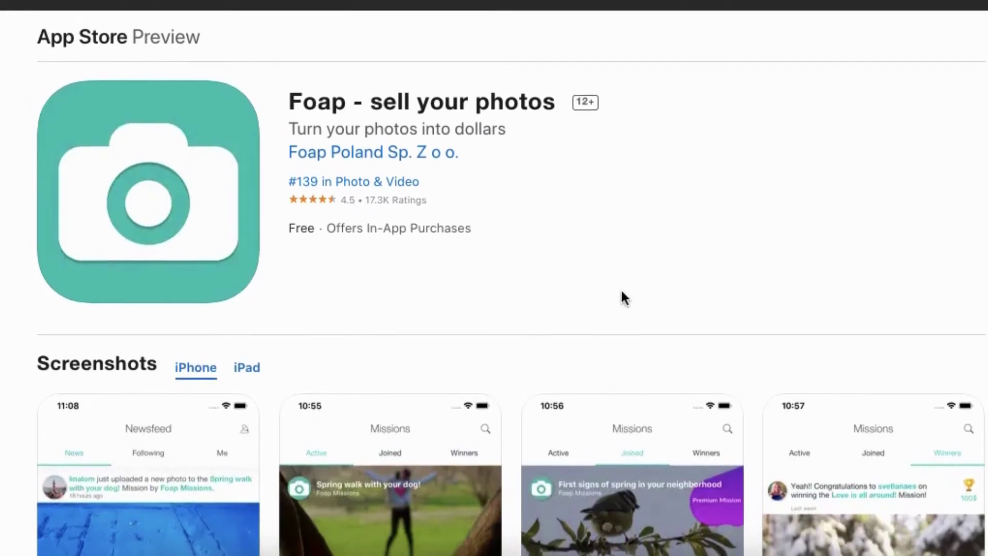
scroll(622, 296, "up", 1)
scroll(622, 298, "down", 1)
scroll(623, 297, "down", 1)
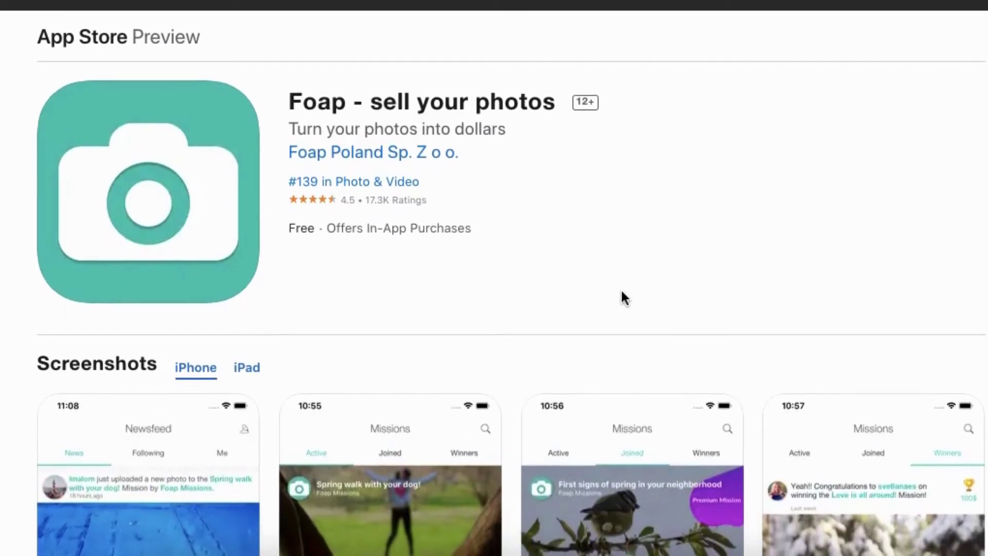